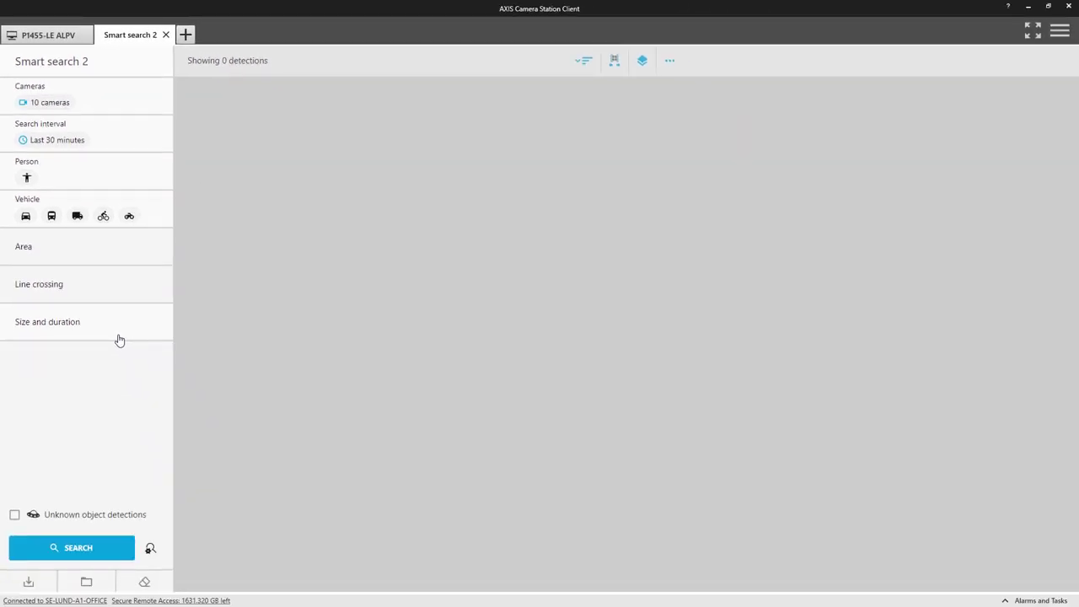
# Step: Limit the smart search to the P1455-LE ALPV camera only
pyautogui.click(133, 104)
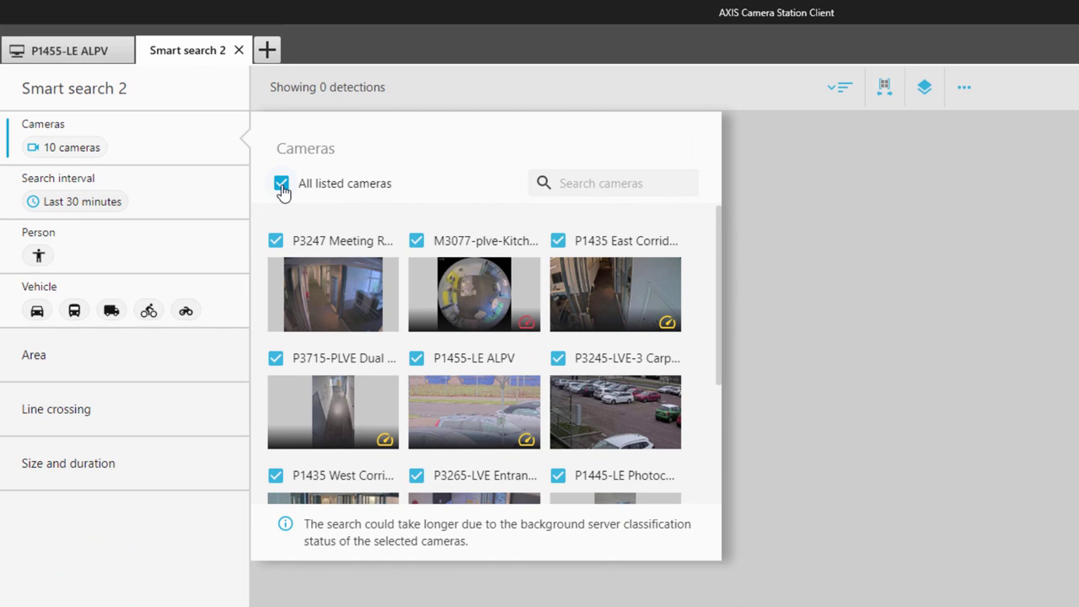
pyautogui.click(281, 186)
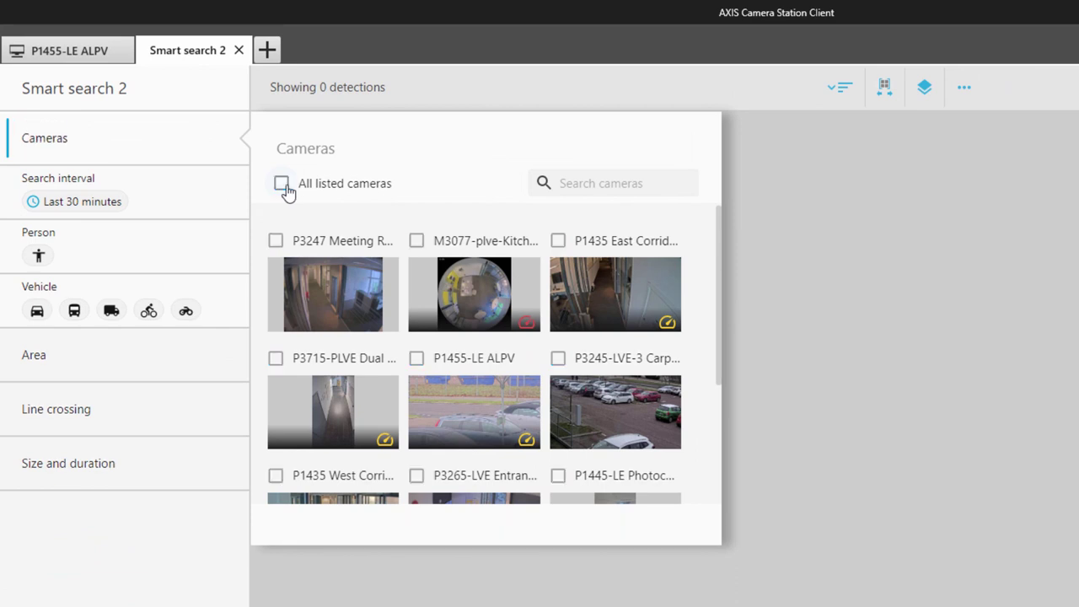
pyautogui.click(415, 361)
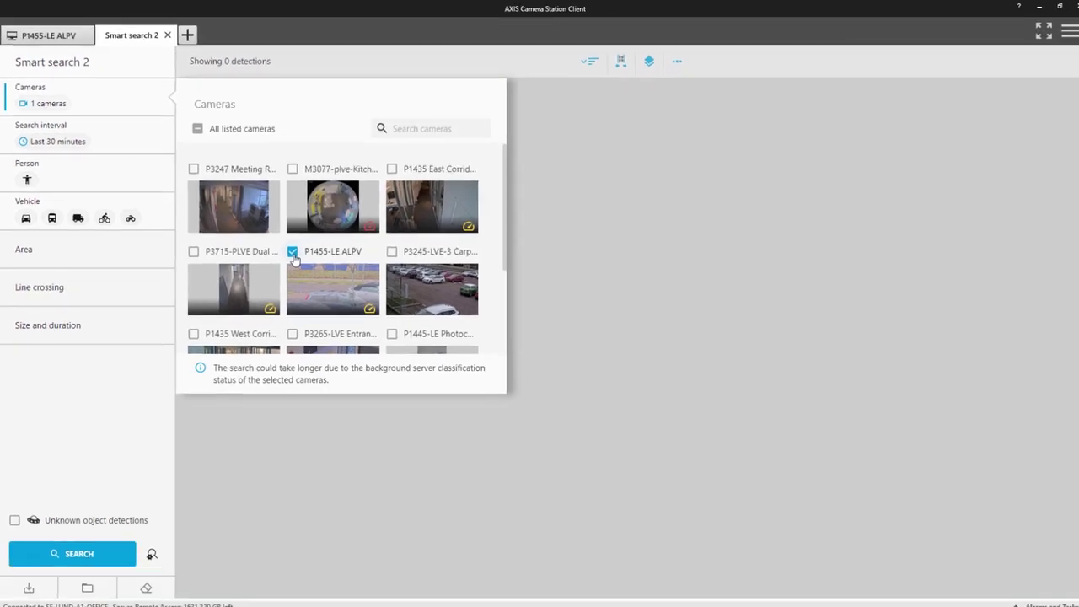
# Step: Set a custom search interval on 31/01/2023 from 08:15 to 09:15
pyautogui.click(138, 145)
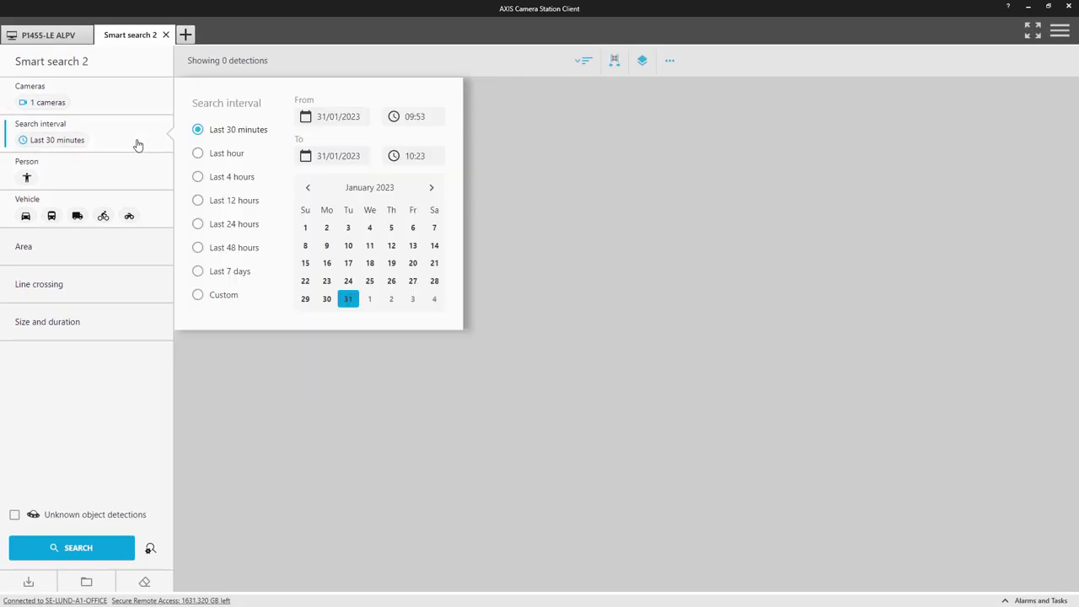
pyautogui.click(414, 116)
pyautogui.write('08')
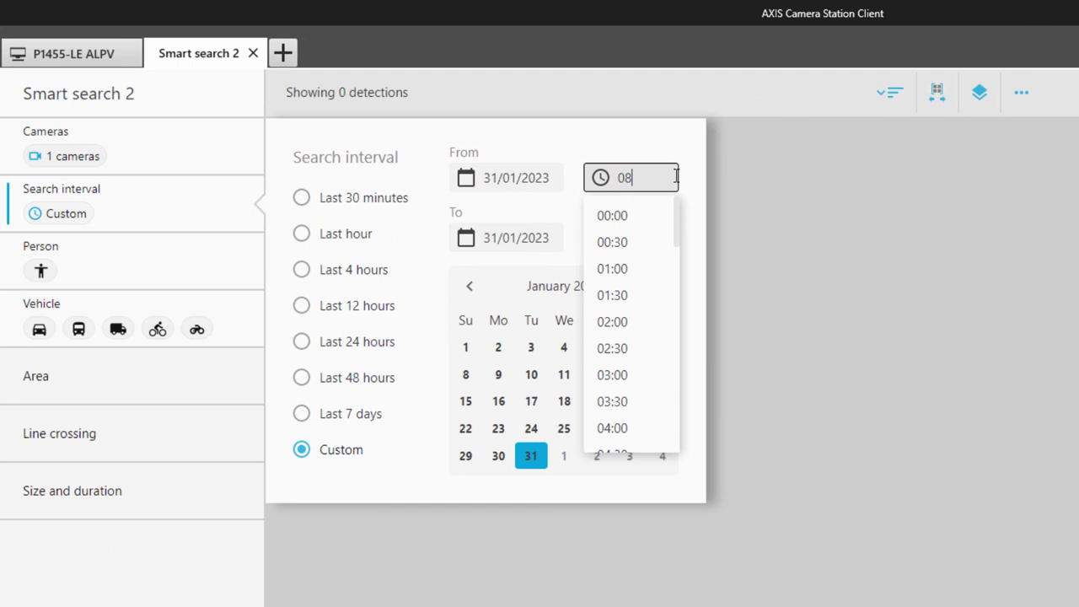
pyautogui.write(':15')
pyautogui.click(645, 238)
pyautogui.moveTo(646, 237); pyautogui.dragTo(621, 238)
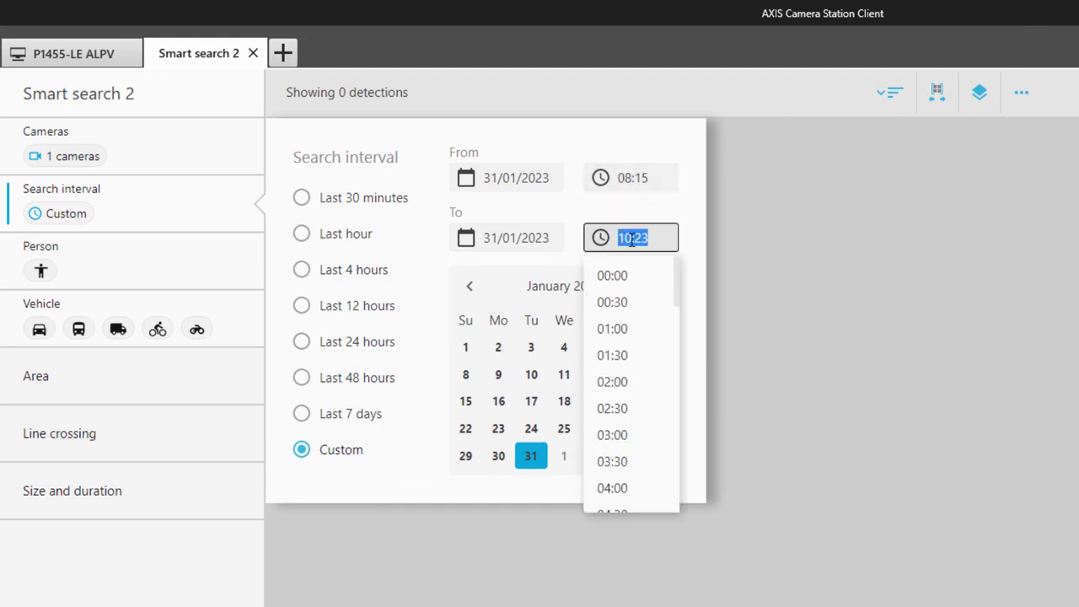
pyautogui.write('09:15')
pyautogui.click(569, 266)
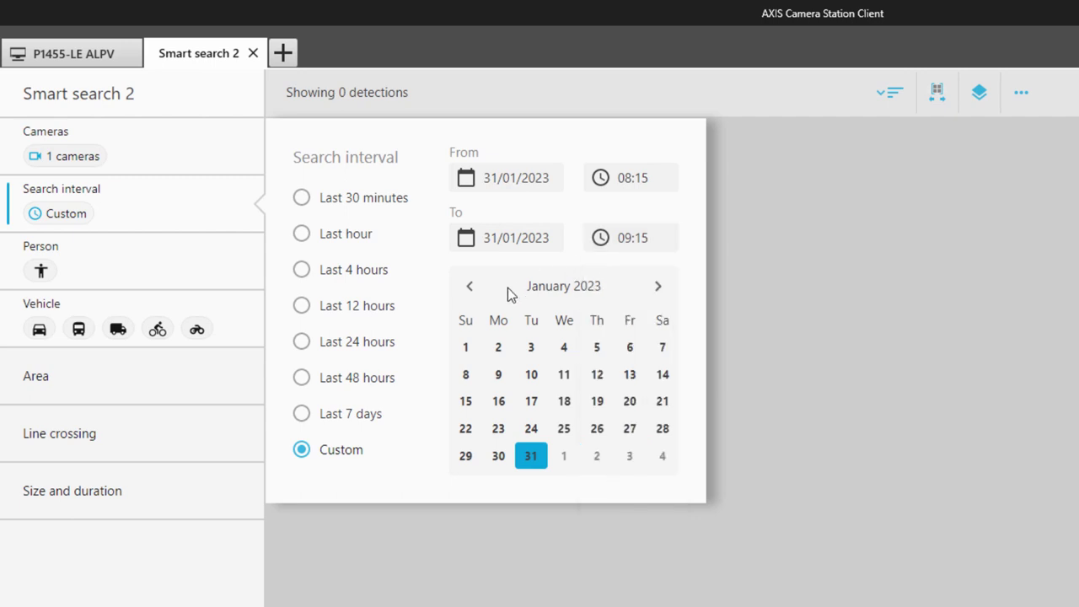
# Step: Search for red cars only, excluding persons and all other vehicle types
pyautogui.click(174, 281)
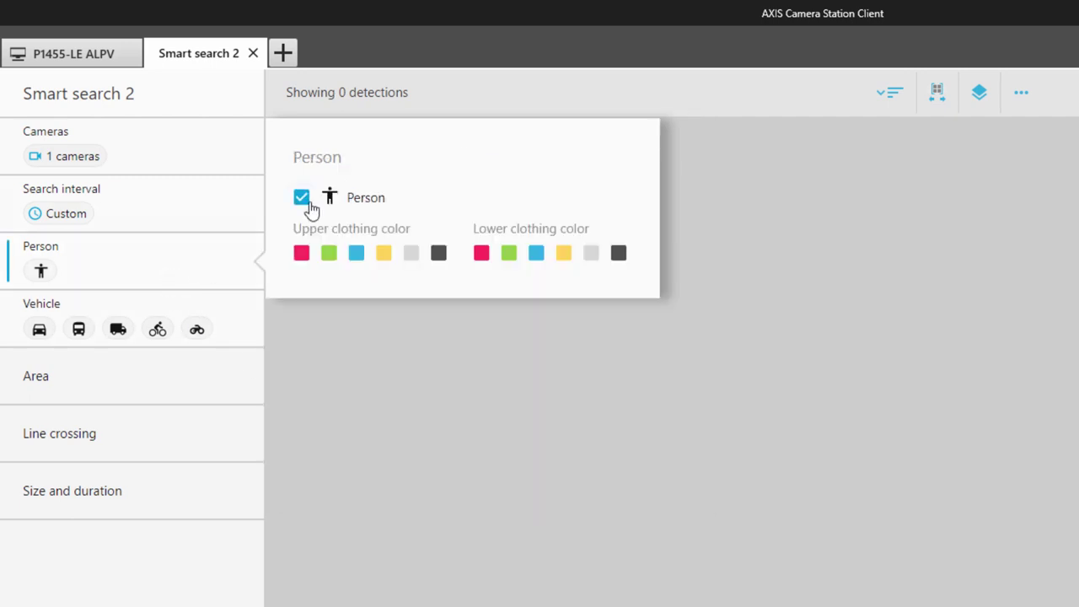
pyautogui.click(309, 204)
pyautogui.click(244, 323)
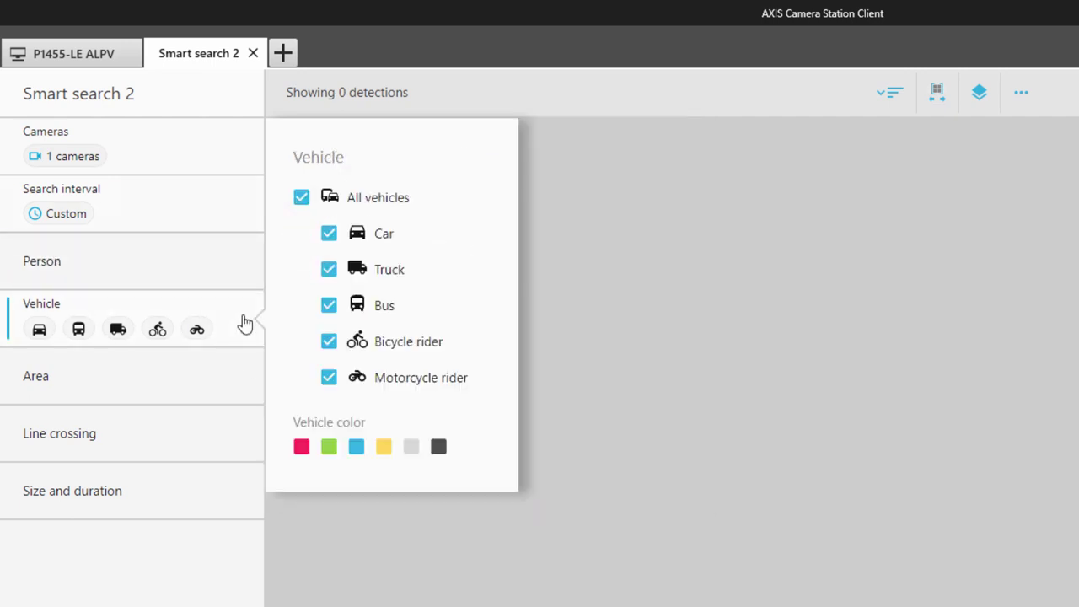
pyautogui.click(302, 199)
pyautogui.click(330, 235)
pyautogui.click(301, 446)
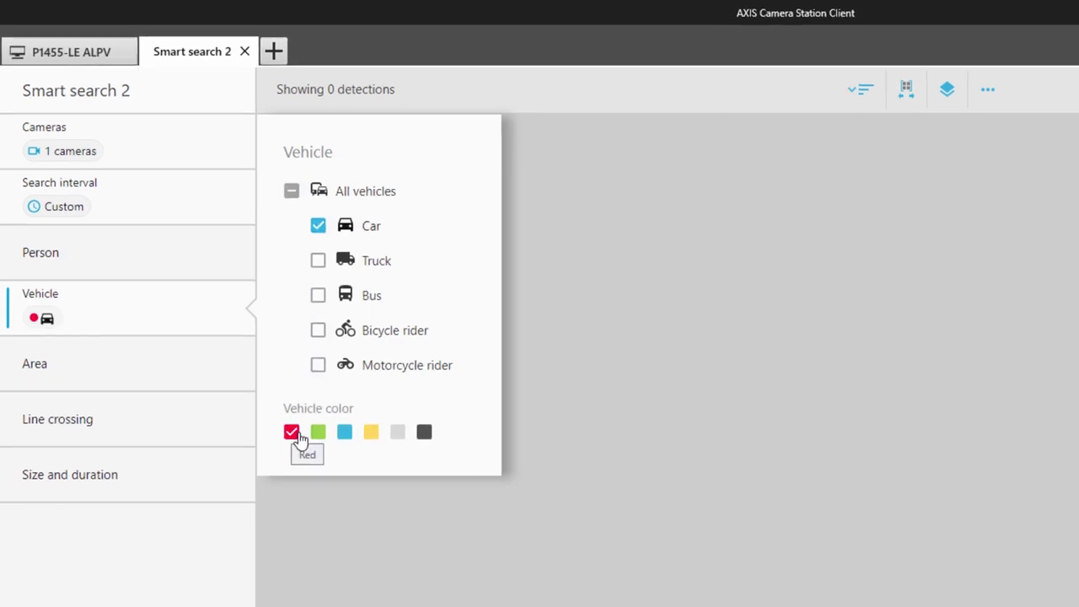
pyautogui.click(110, 606)
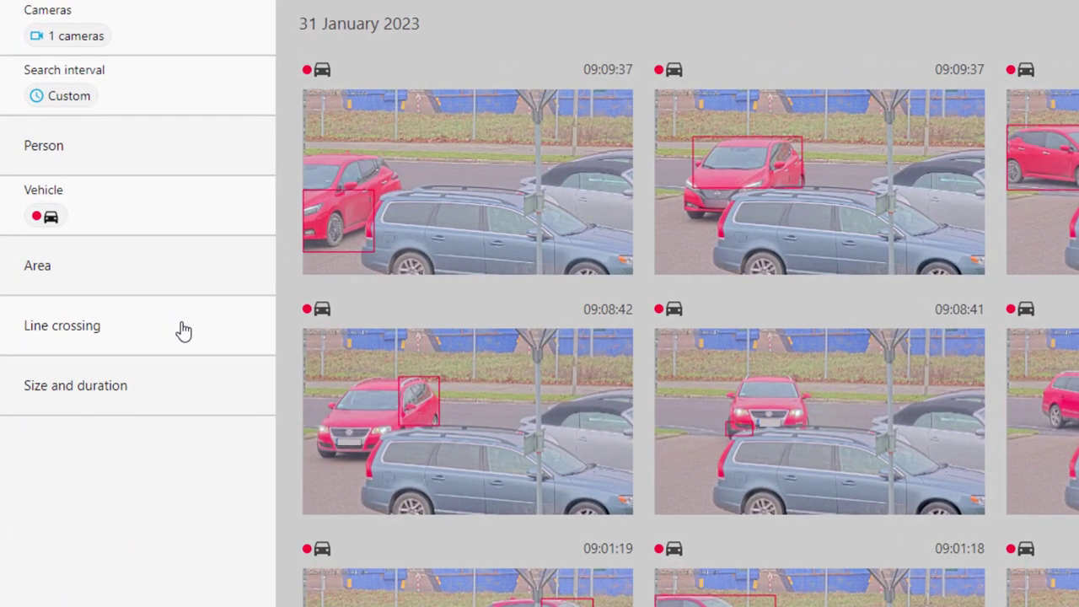
# Step: Filter by line crossing with the line lowered across the car park entrance in the default direction, and rerun the search
pyautogui.click(110, 290)
pyautogui.click(482, 404)
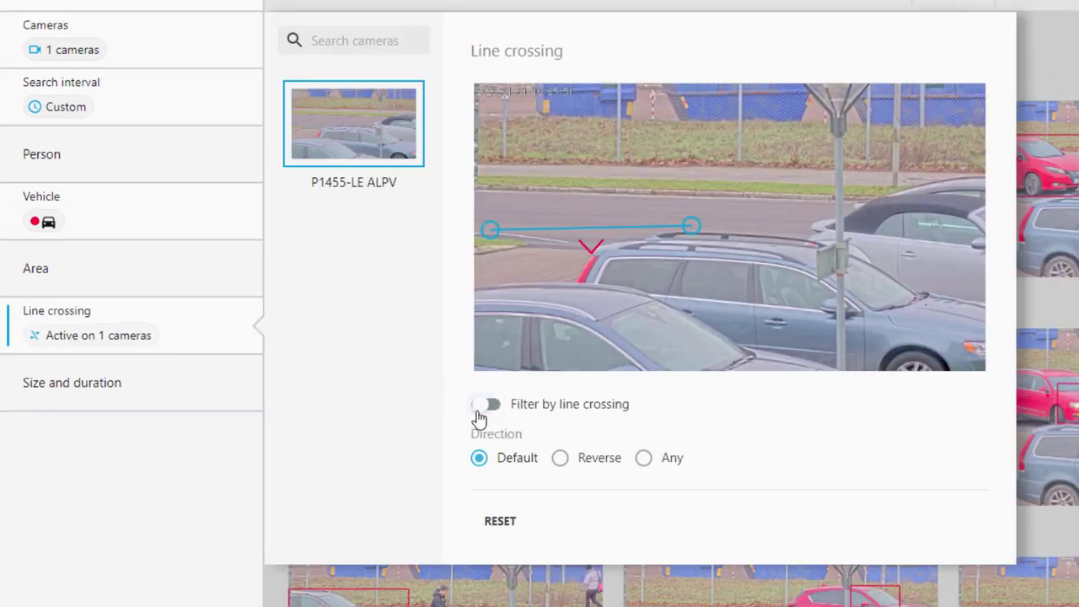
pyautogui.moveTo(488, 232); pyautogui.dragTo(486, 253)
pyautogui.moveTo(690, 225); pyautogui.dragTo(691, 279)
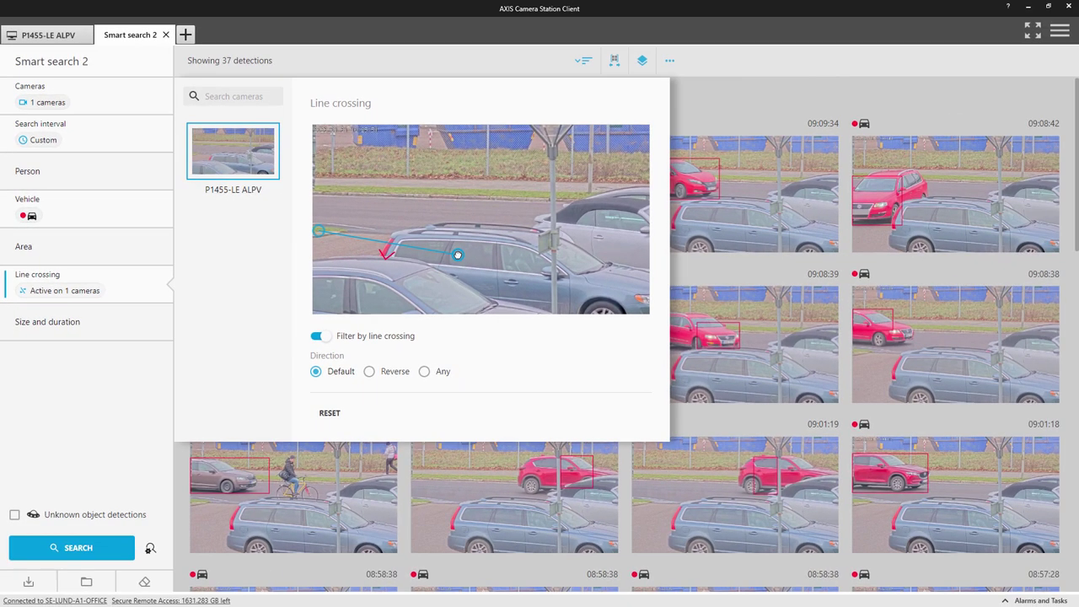
pyautogui.click(92, 549)
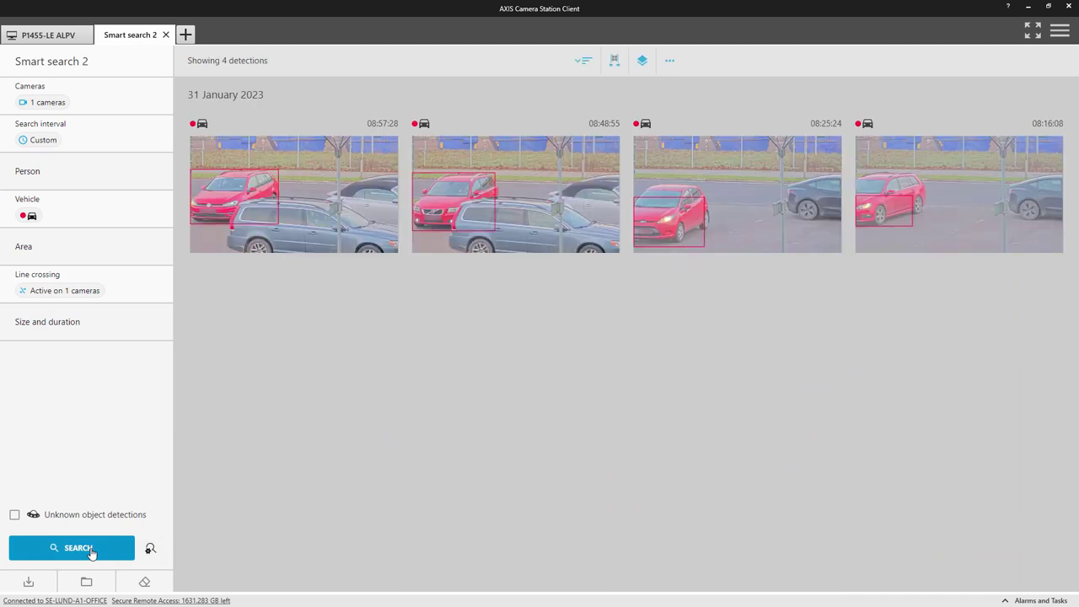
# Step: Open the 08:25:24 red car detection and send its recording to export
pyautogui.click(682, 234)
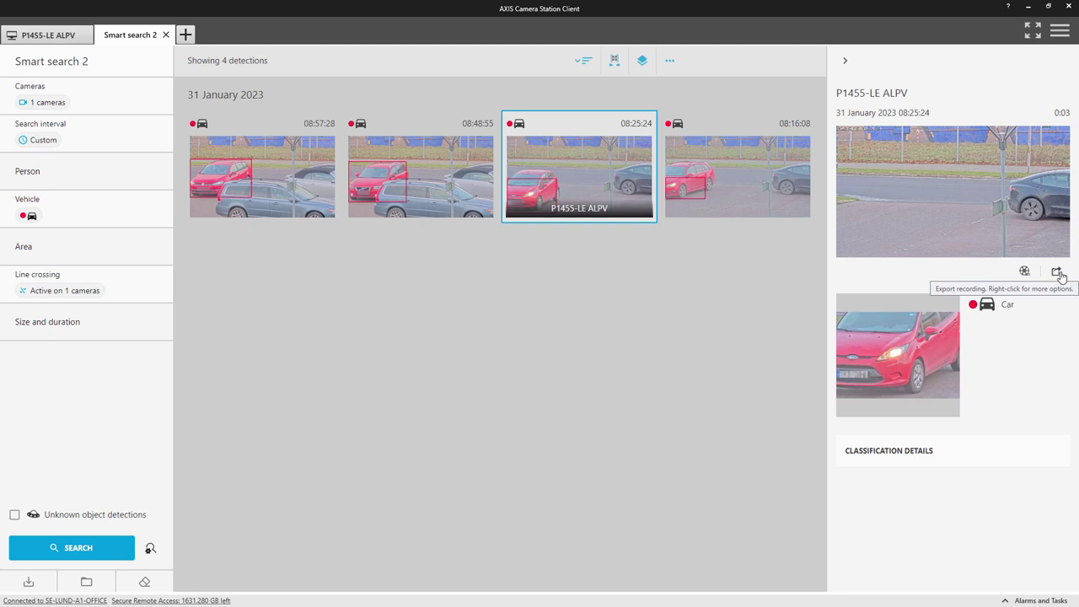
pyautogui.click(1058, 273)
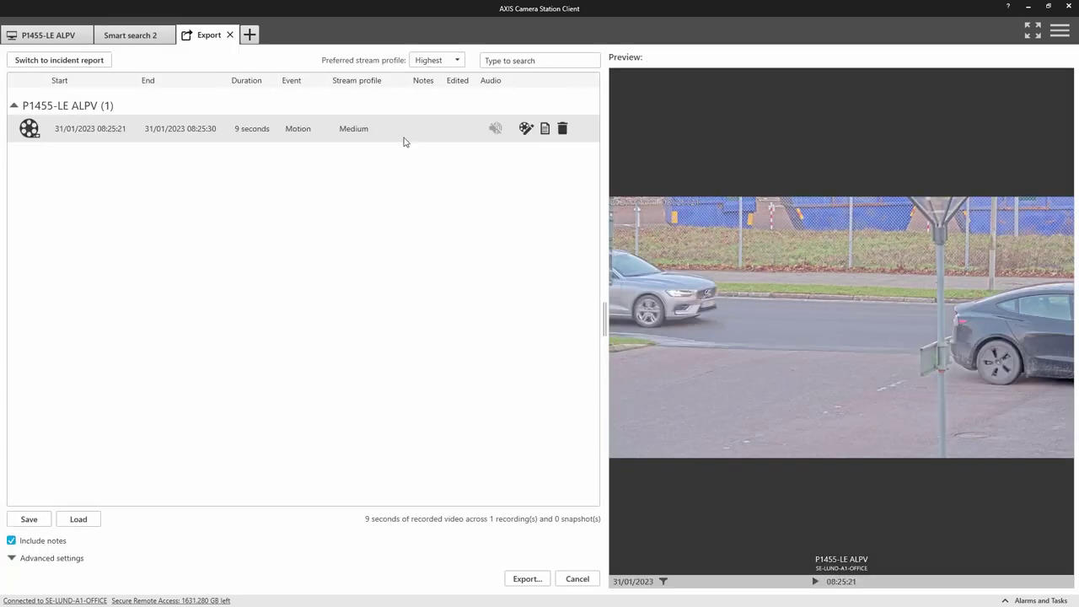
pyautogui.moveTo(717, 573)
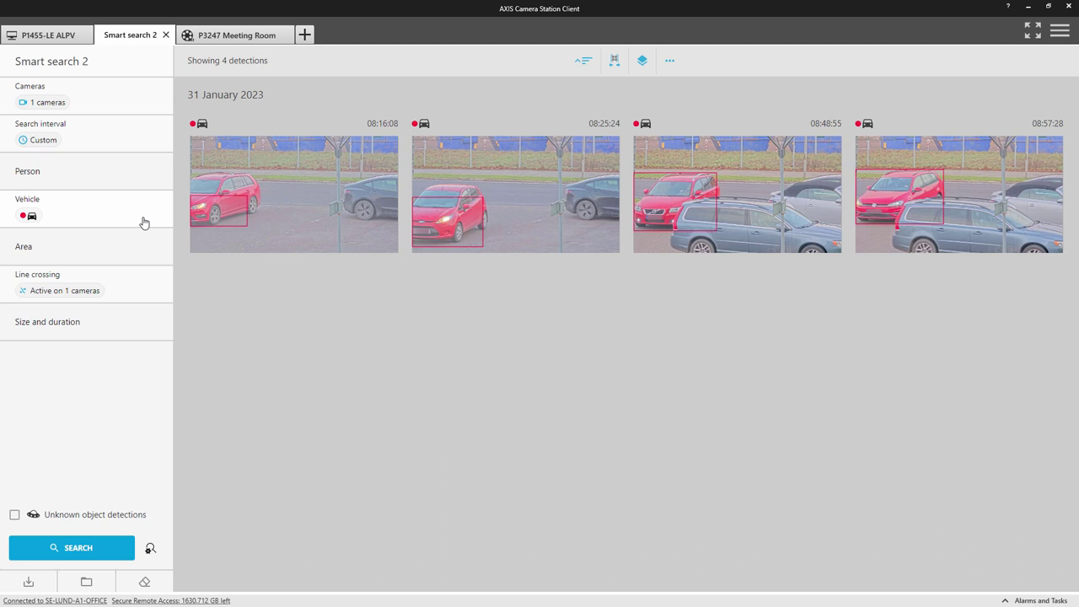
# Step: Change the search interval to the last hour and remove the red vehicle color from the car filter
pyautogui.click(122, 143)
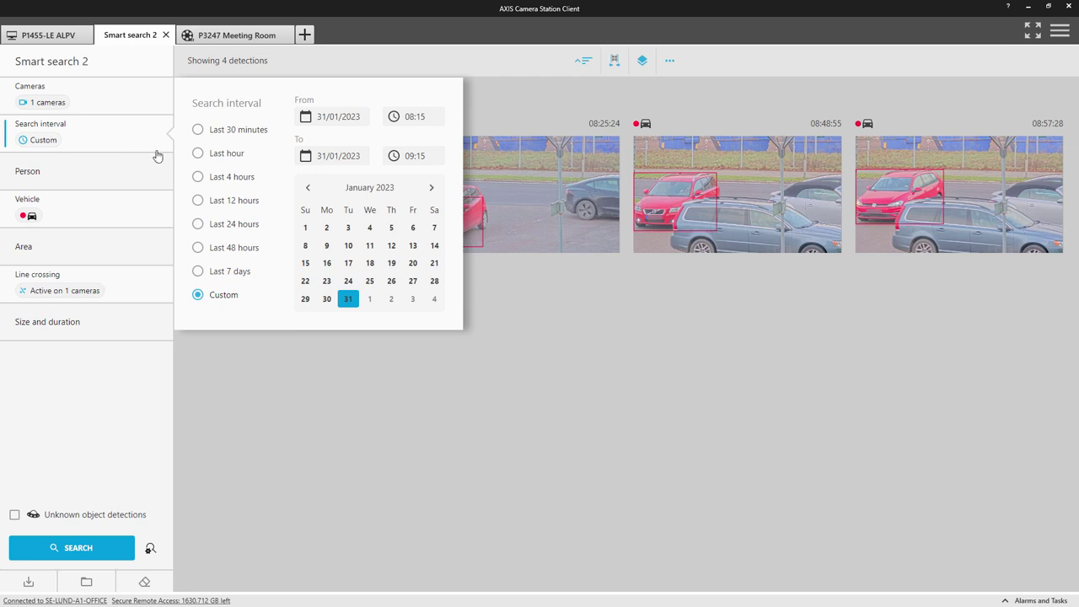
pyautogui.click(221, 159)
pyautogui.click(93, 221)
pyautogui.click(197, 293)
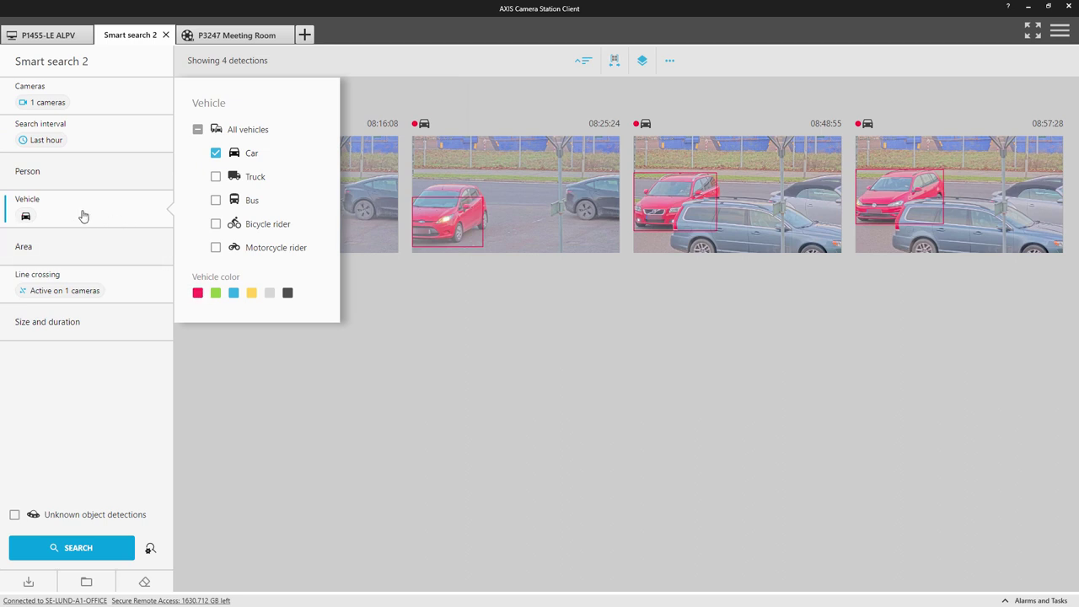
pyautogui.click(113, 214)
# Step: Save the search filter as "Carpark Entrance IN" and load it from the saved filters
pyautogui.click(29, 581)
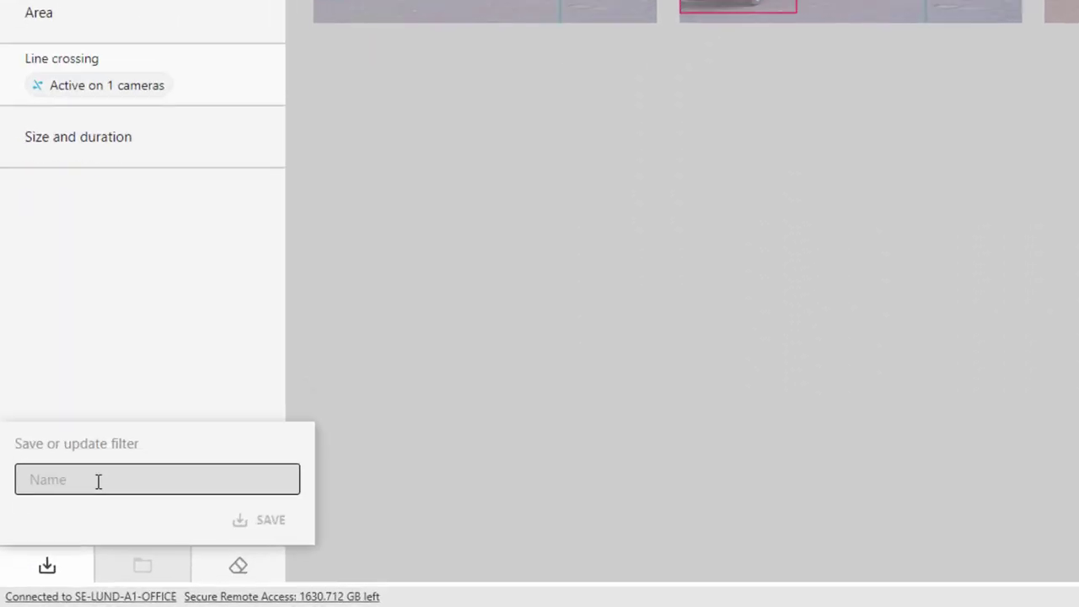
pyautogui.write('Carpark Entrance IN')
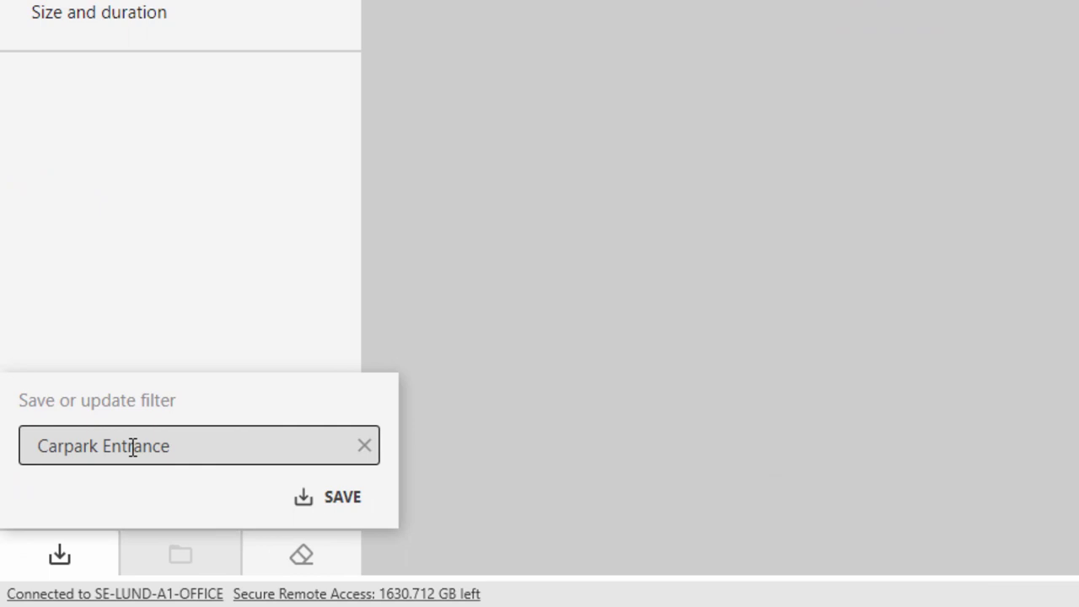
pyautogui.click(338, 499)
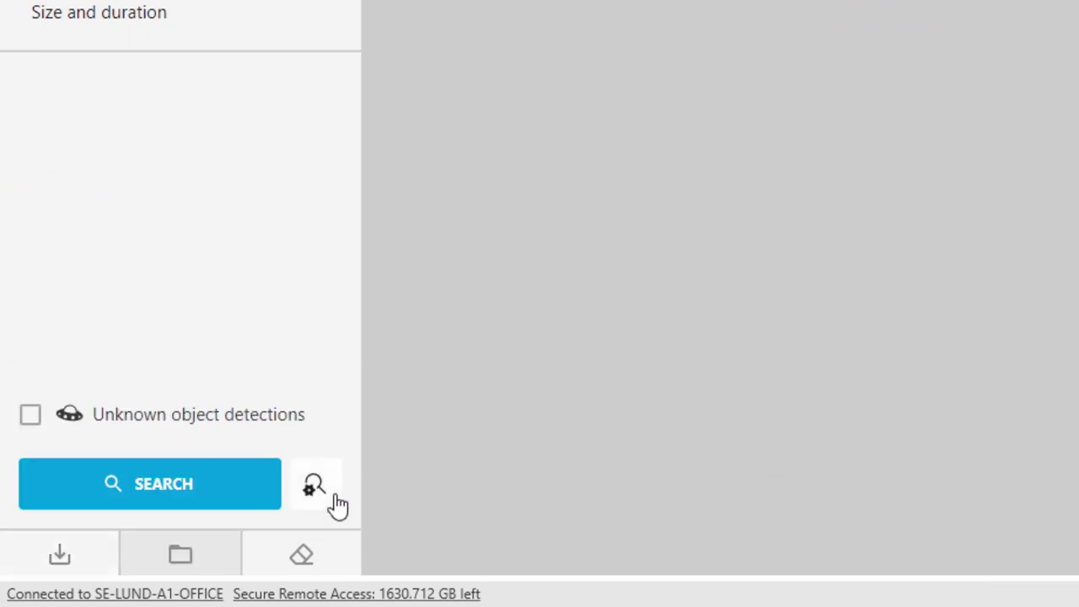
pyautogui.click(182, 558)
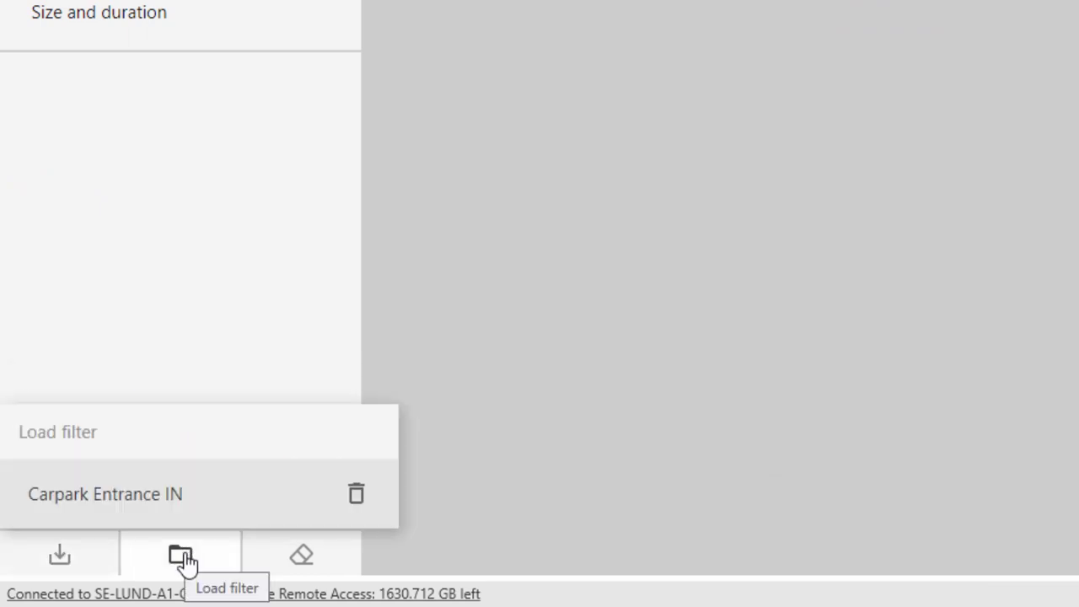
pyautogui.click(216, 493)
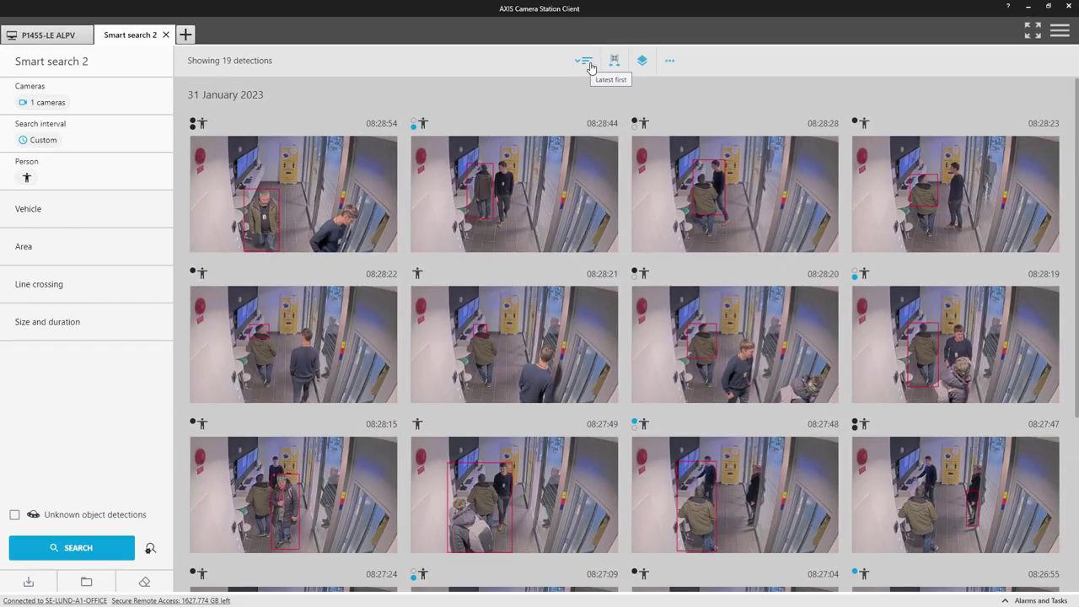
# Step: Sort the person detections oldest first and lower the confidence level to include less certain classifications
pyautogui.click(589, 64)
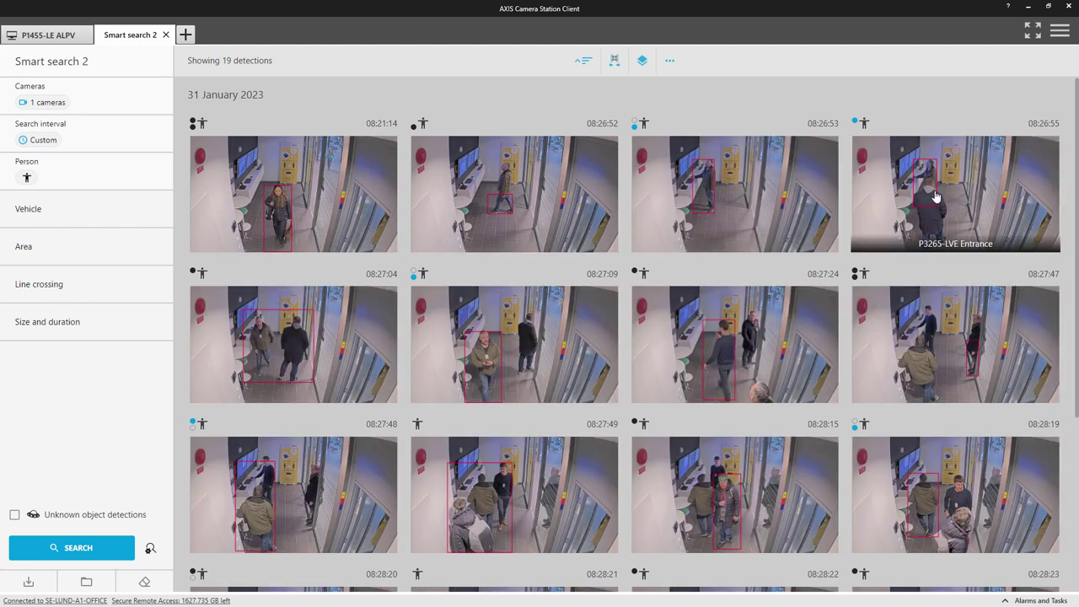
pyautogui.click(615, 63)
pyautogui.moveTo(578, 126); pyautogui.dragTo(488, 128)
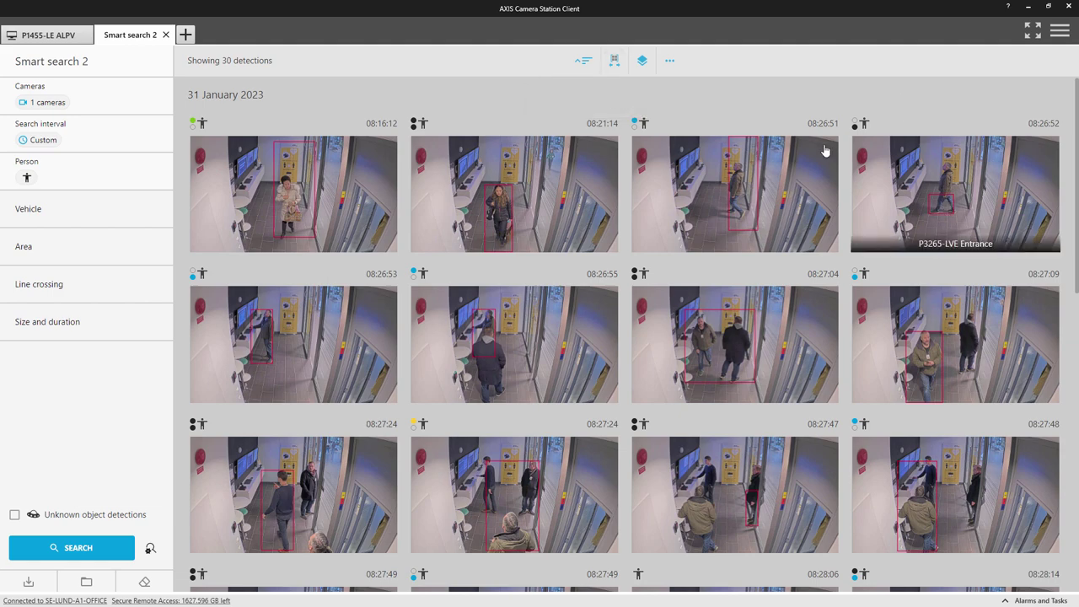
# Step: Open the 08:26:51 person detection at the entrance and examine its classification details
pyautogui.click(764, 188)
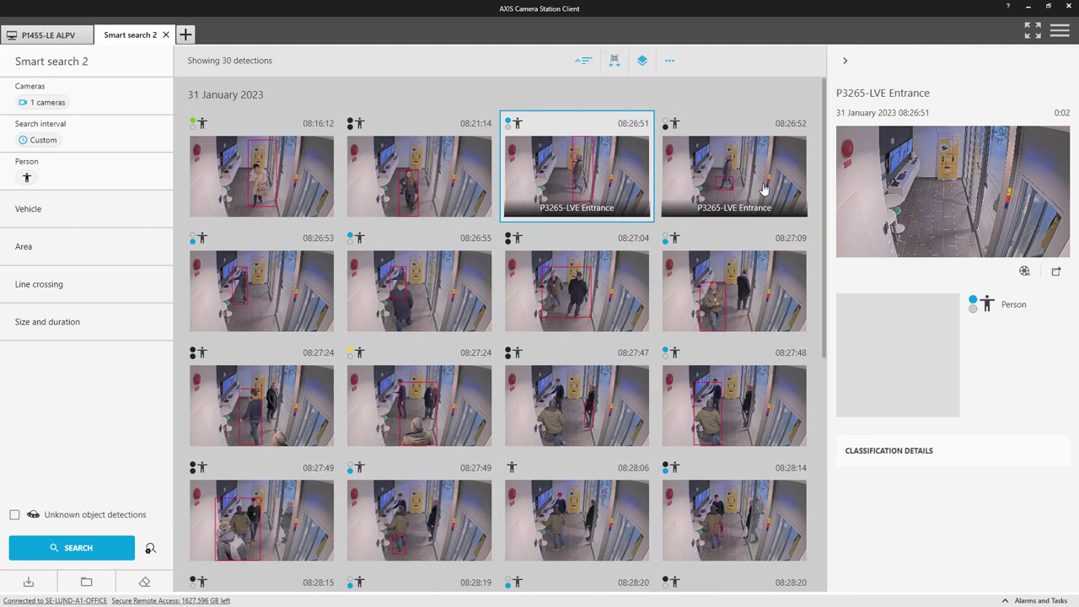
pyautogui.click(898, 455)
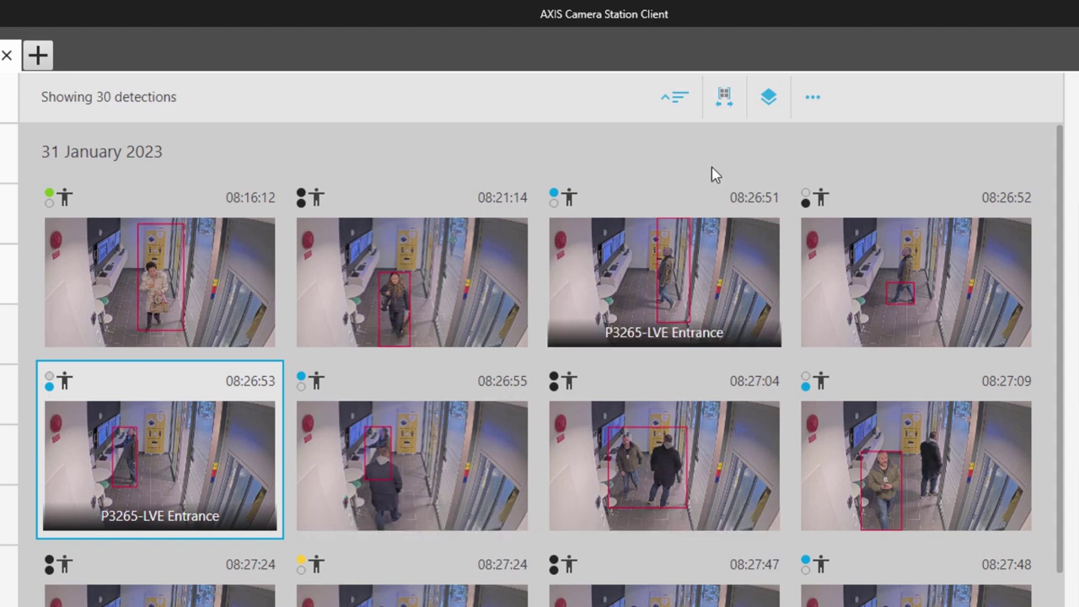
# Step: Group the results by a 10-second period, view the details of the 08:26:51 - 08:27:07 group and collapse it
pyautogui.click(783, 102)
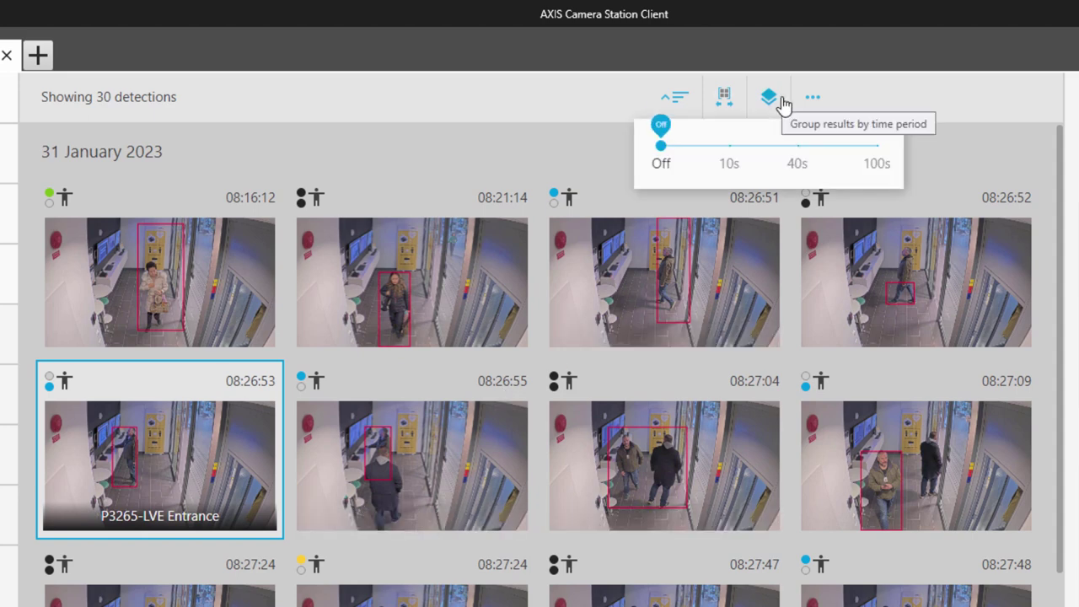
pyautogui.moveTo(662, 158); pyautogui.dragTo(729, 163)
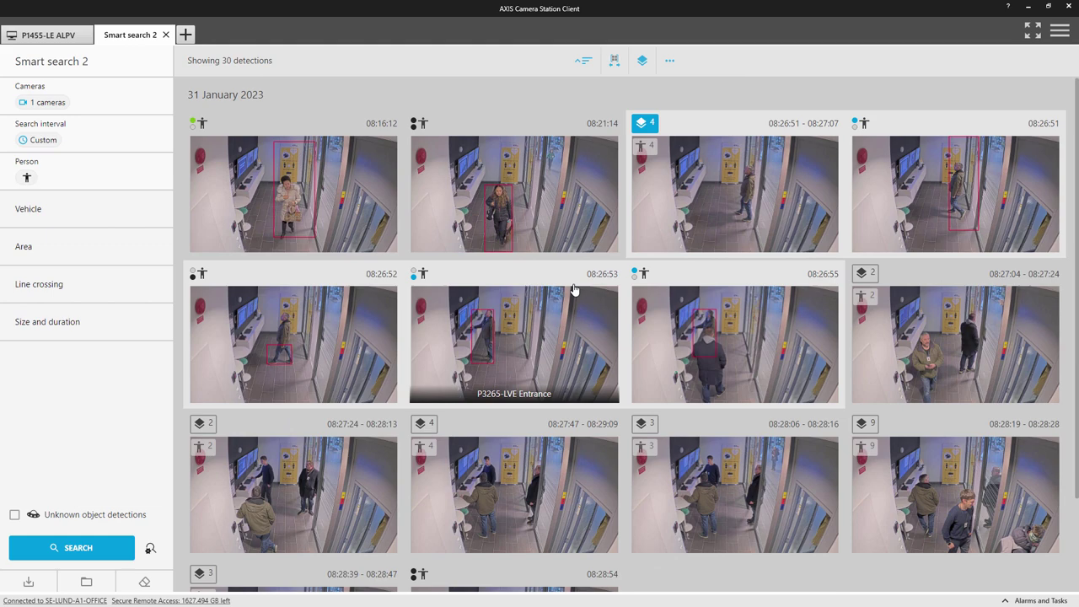
pyautogui.click(645, 150)
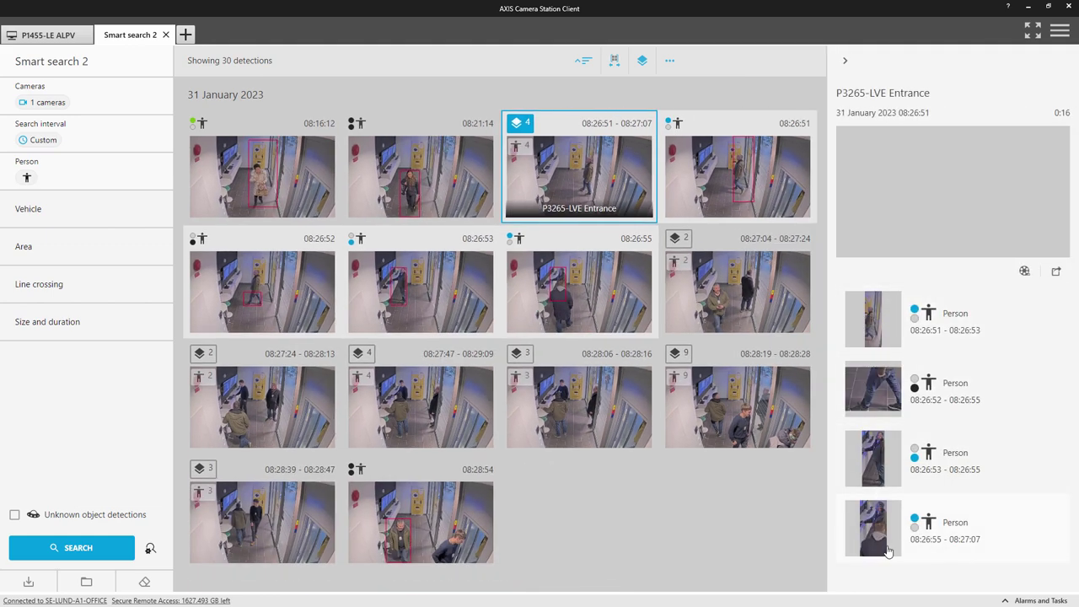
pyautogui.click(517, 124)
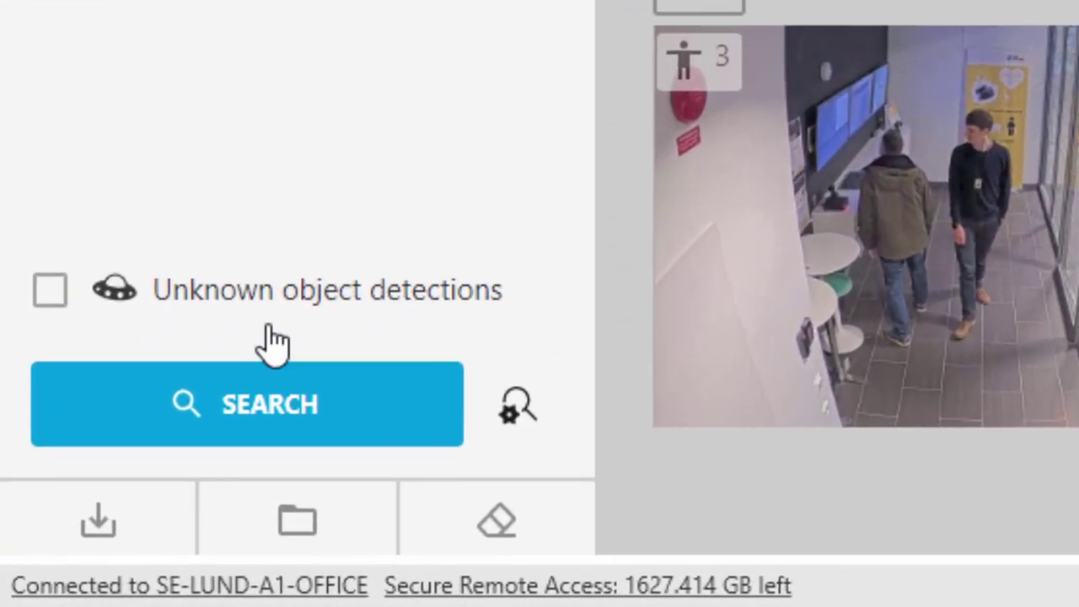
# Step: Include unknown object detections, rerun the search and open the details of the 08:26:51 - 08:27:07 group
pyautogui.click(49, 290)
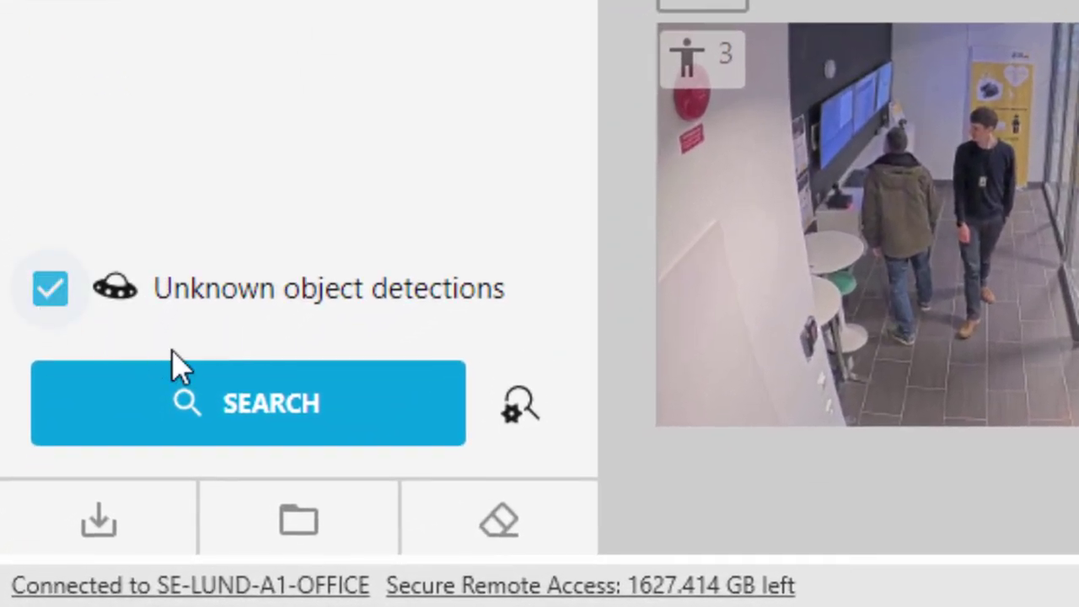
pyautogui.click(286, 413)
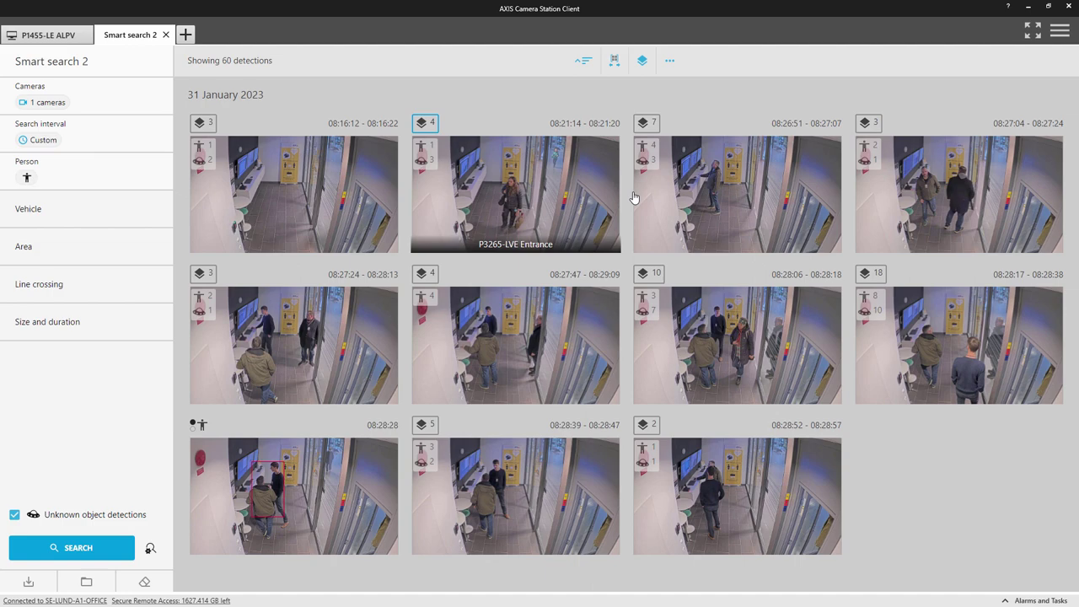
pyautogui.click(644, 167)
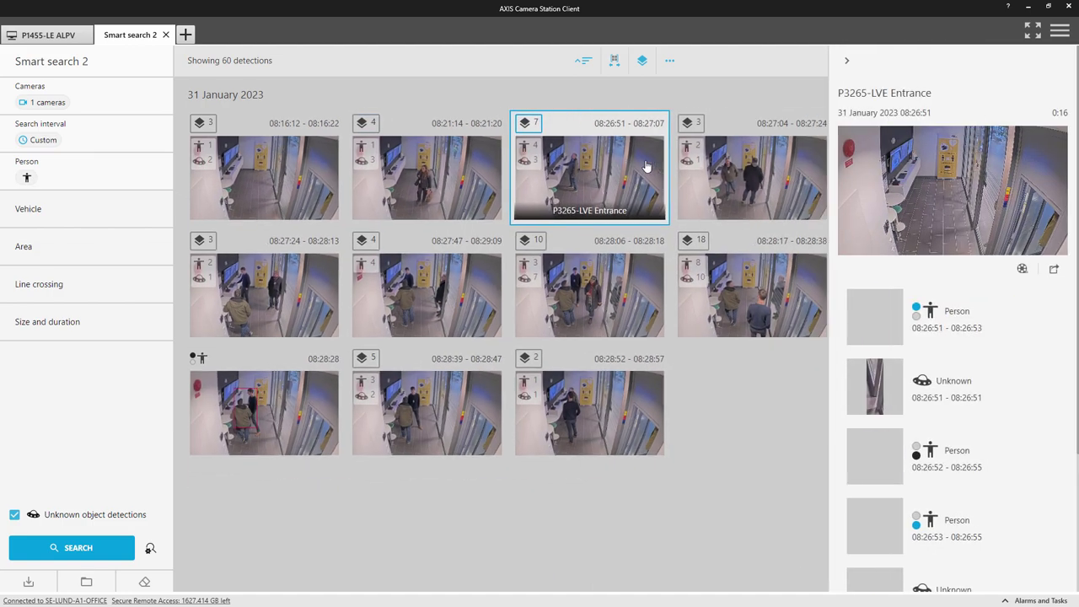